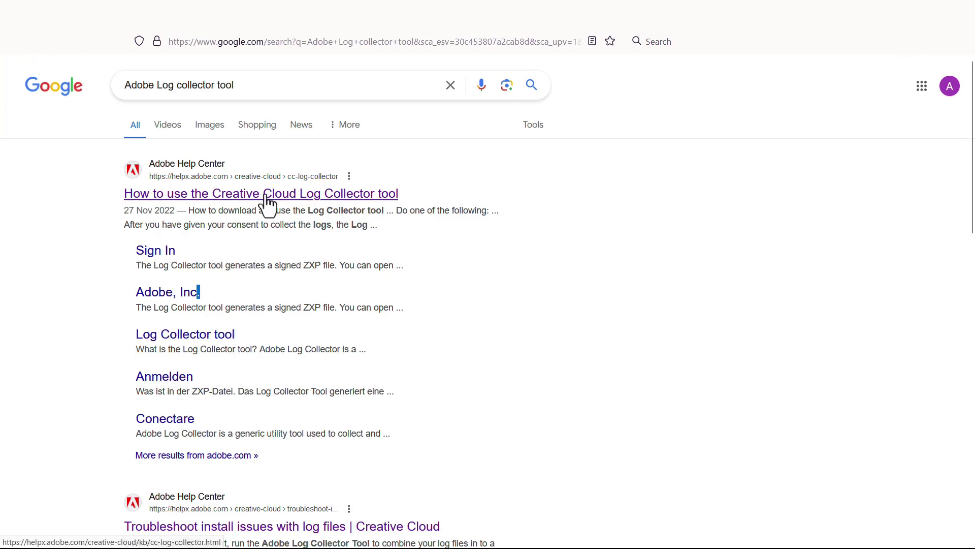
# Download the Windows (64 bit) Log Collector tool from the Adobe article and run Log_Collector_tool_6_0_ALL.exe.
pyautogui.click(235, 204)
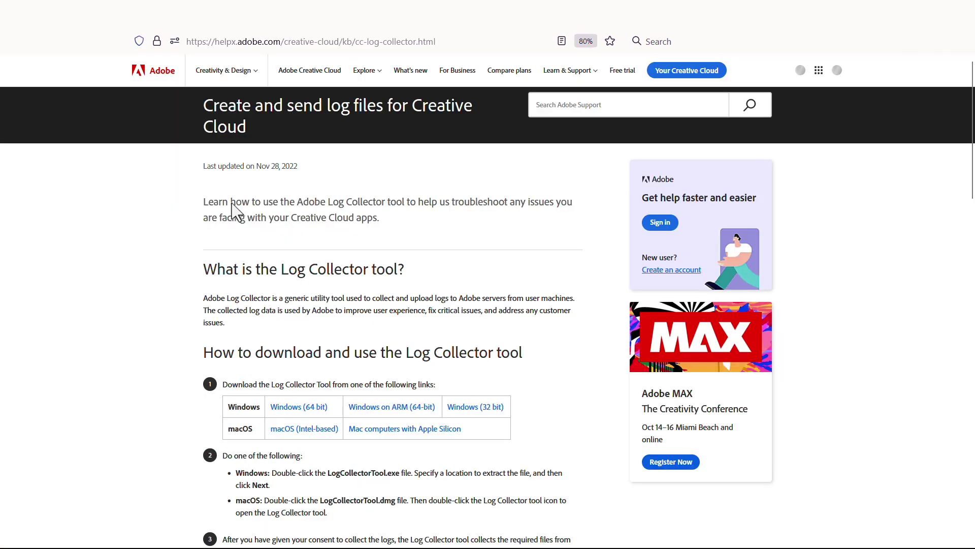
pyautogui.scroll(-3, 238, 283)
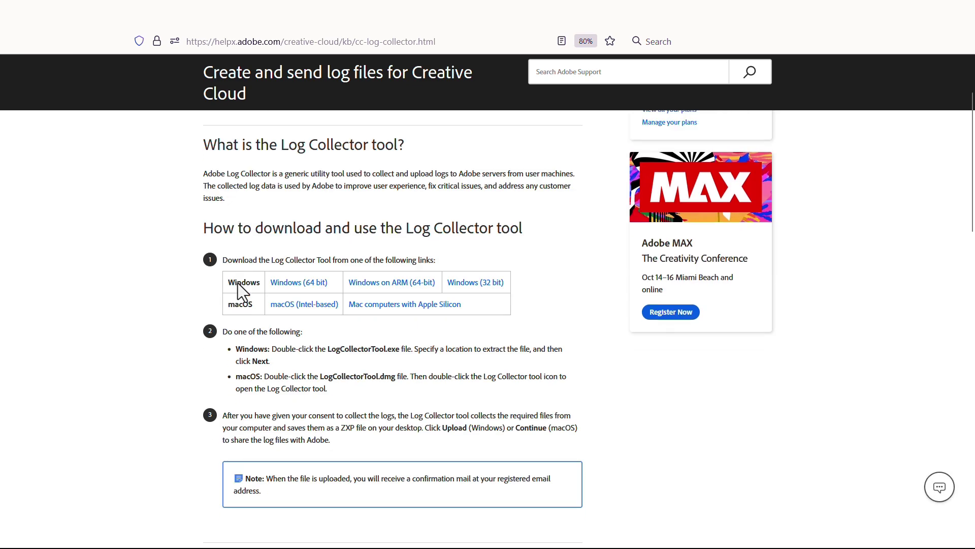
pyautogui.click(306, 287)
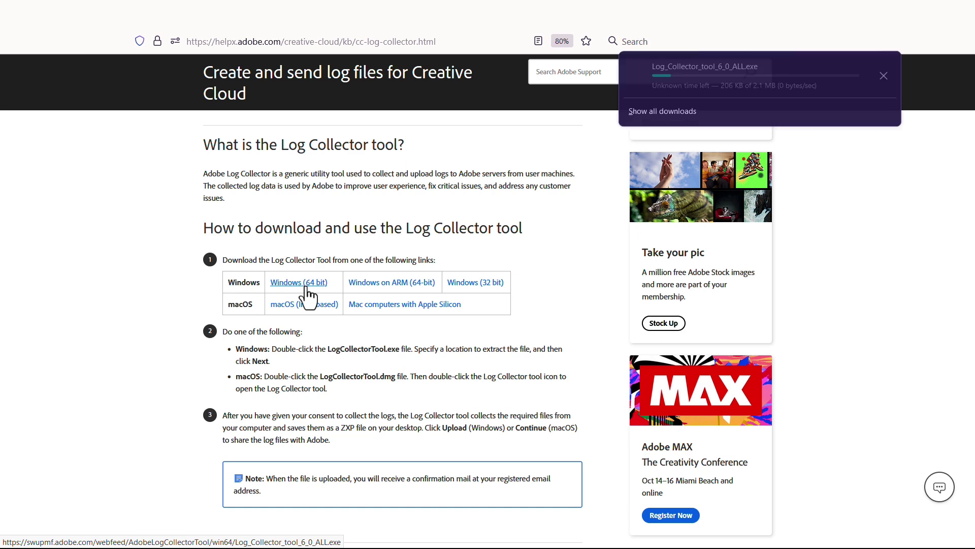
pyautogui.click(729, 71)
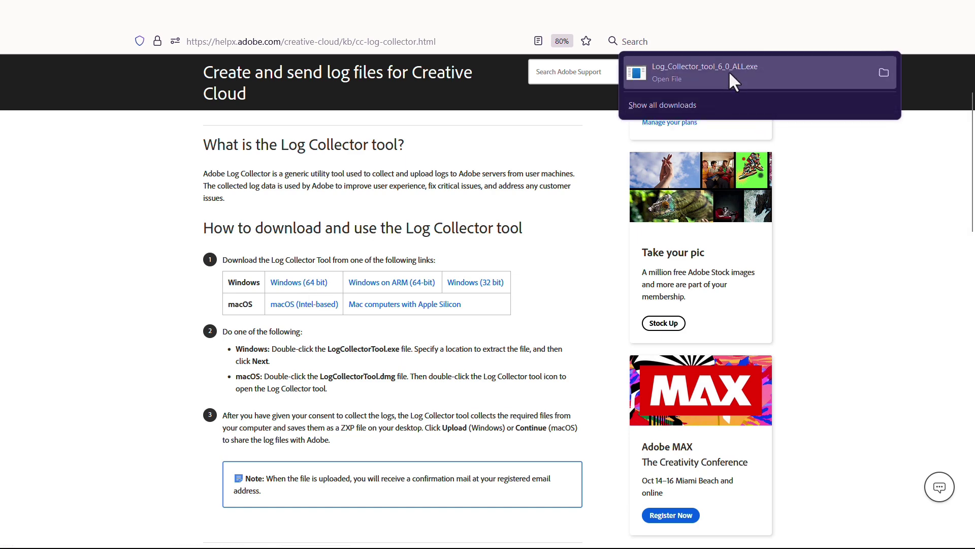
pyautogui.click(542, 349)
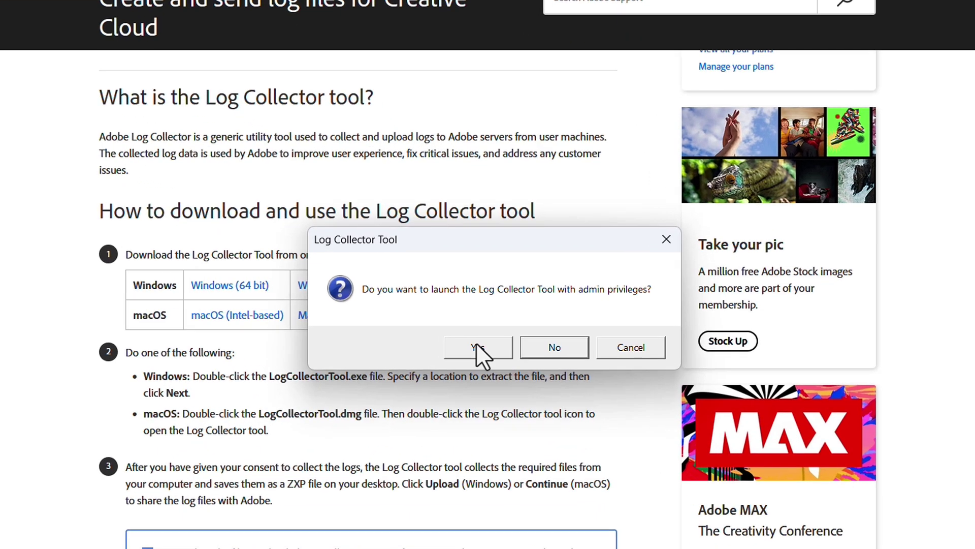
# Launch the Log Collector with admin privileges, accept consent, and upload the collected logs.
pyautogui.click(480, 339)
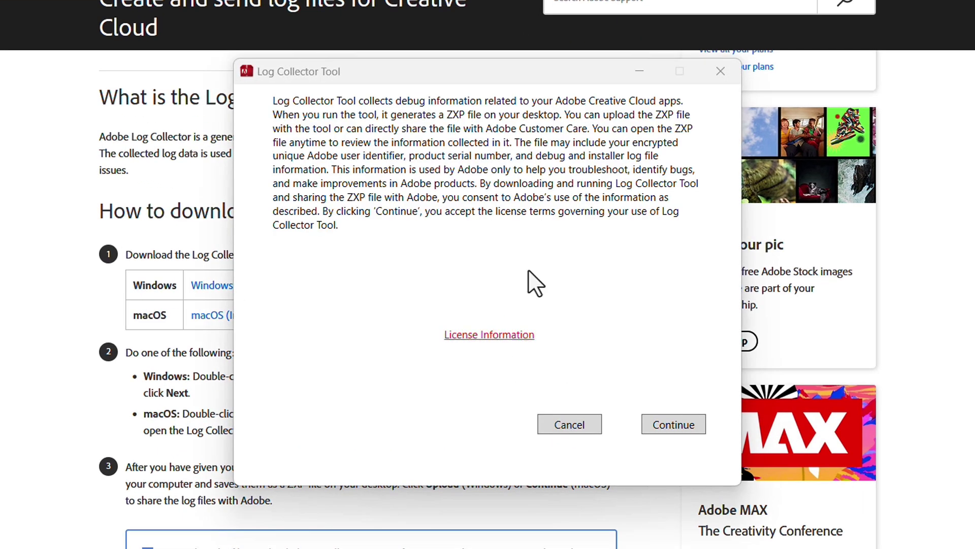
pyautogui.click(672, 427)
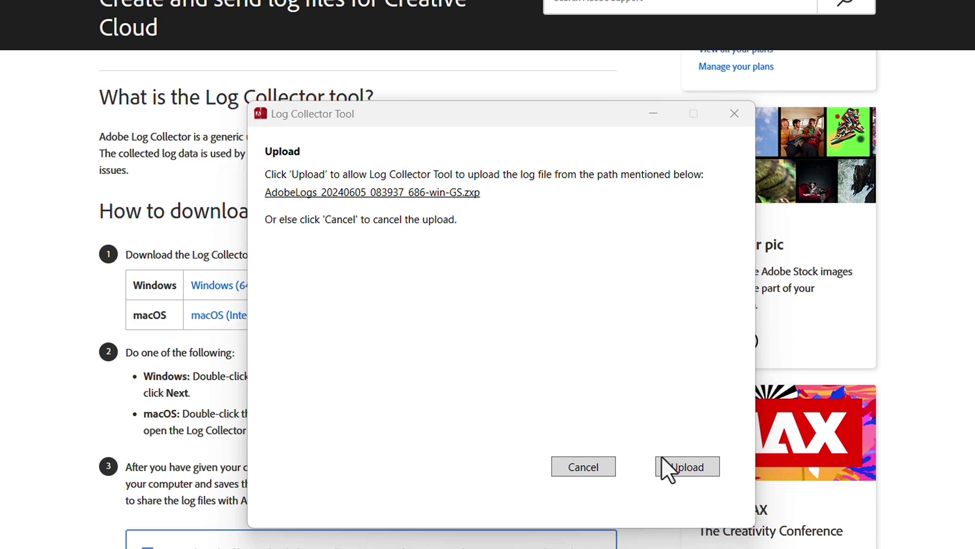
pyautogui.click(671, 471)
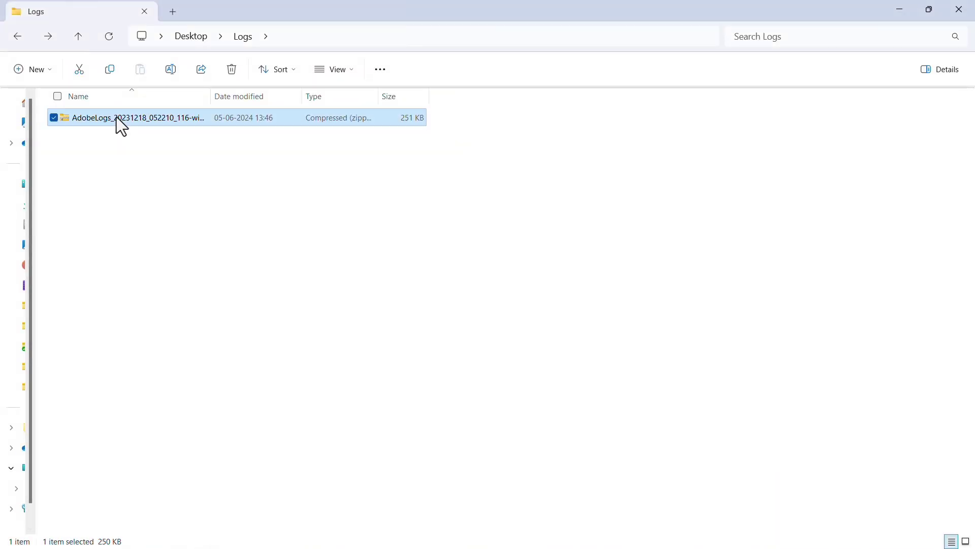
# Extract the AdobeLogs zip archive into its own folder with WinRAR.
pyautogui.rightClick(117, 117)
pyautogui.moveTo(267, 408)
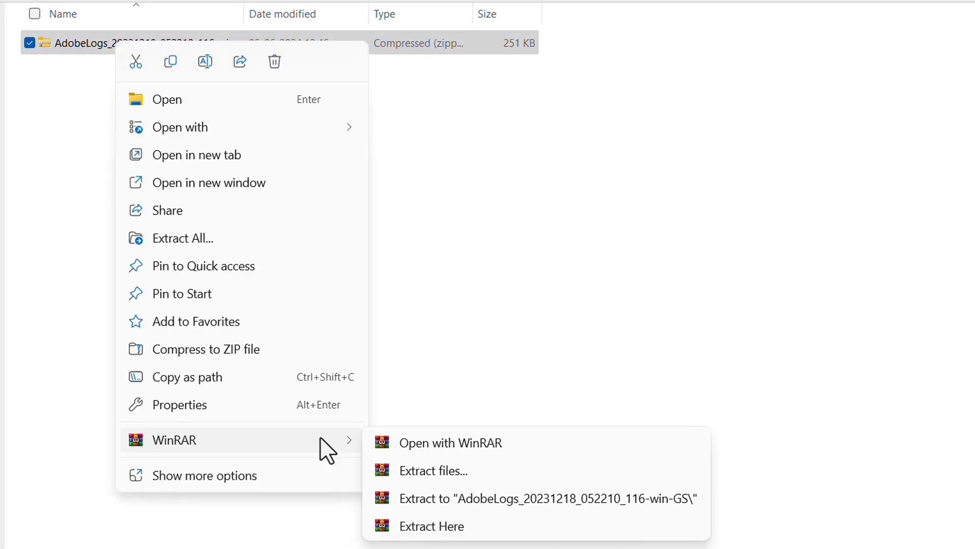
pyautogui.click(444, 500)
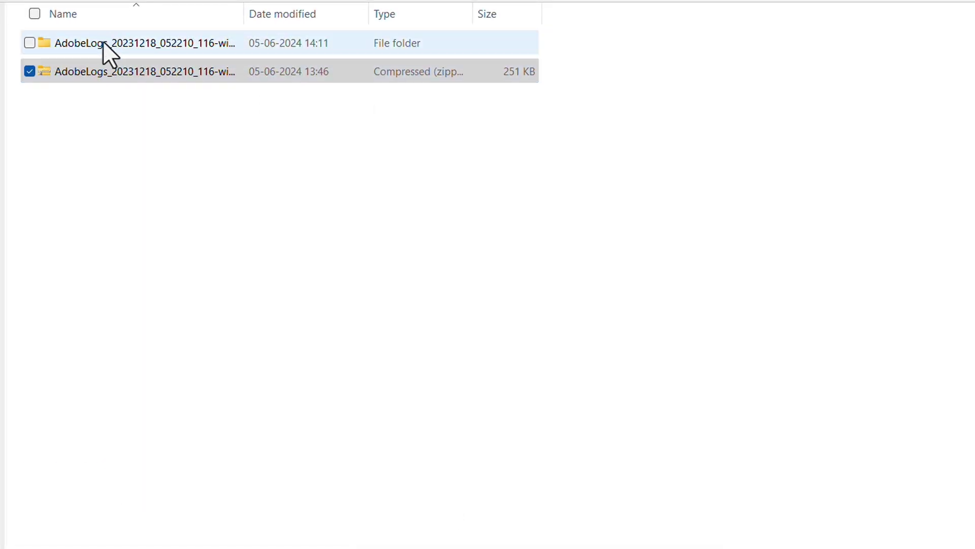
# Open PDApp.log from userTemp > CreativeCloudUserTemp > ACC in Notepad.
pyautogui.click(102, 42)
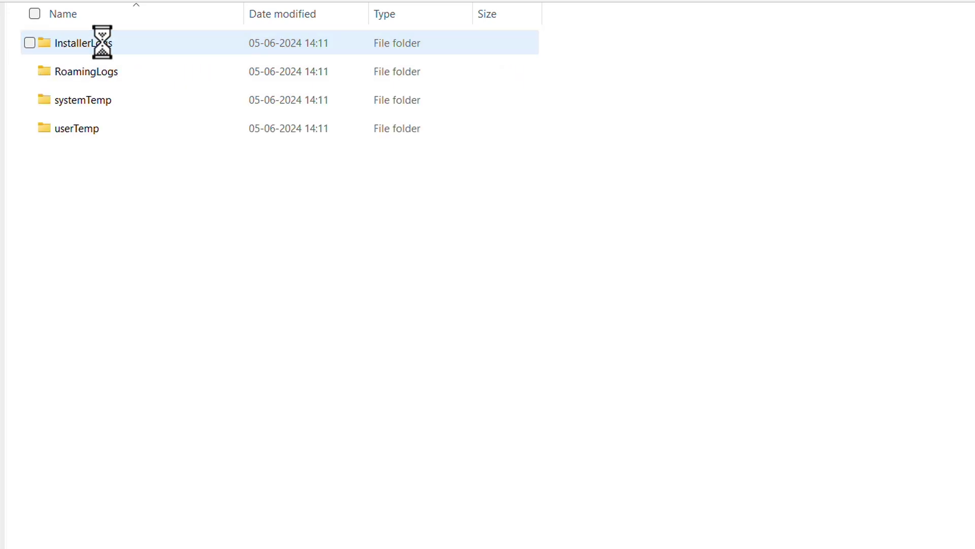
pyautogui.click(74, 136)
pyautogui.doubleClick(73, 137)
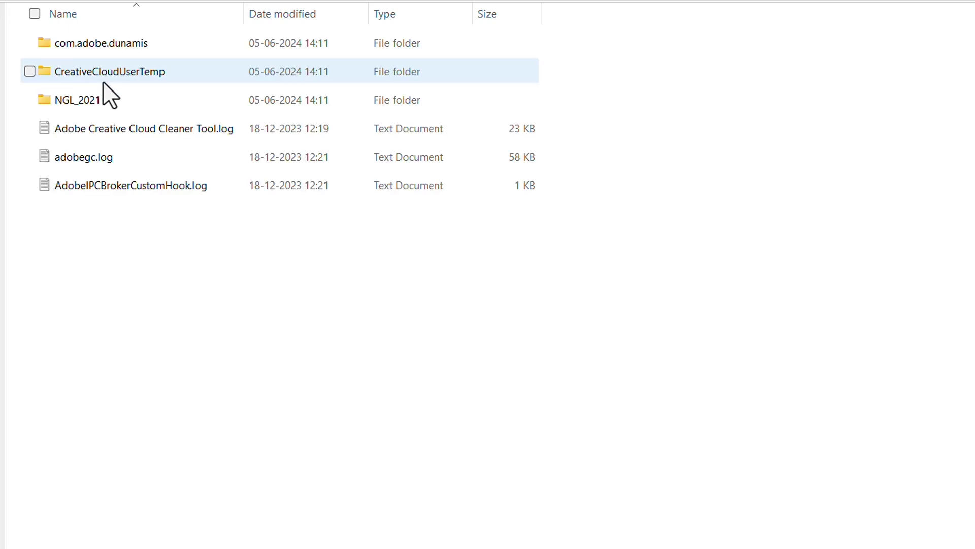
pyautogui.click(65, 71)
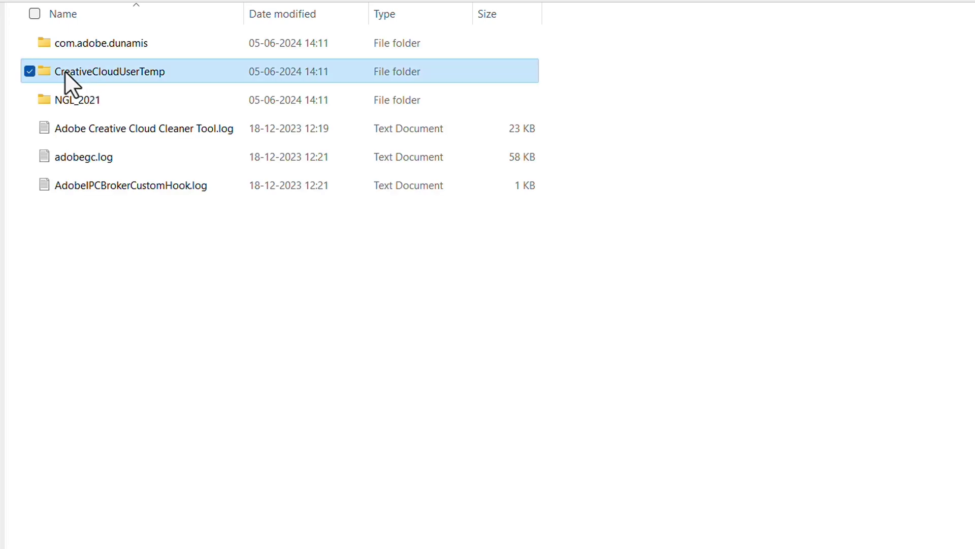
pyautogui.doubleClick(65, 72)
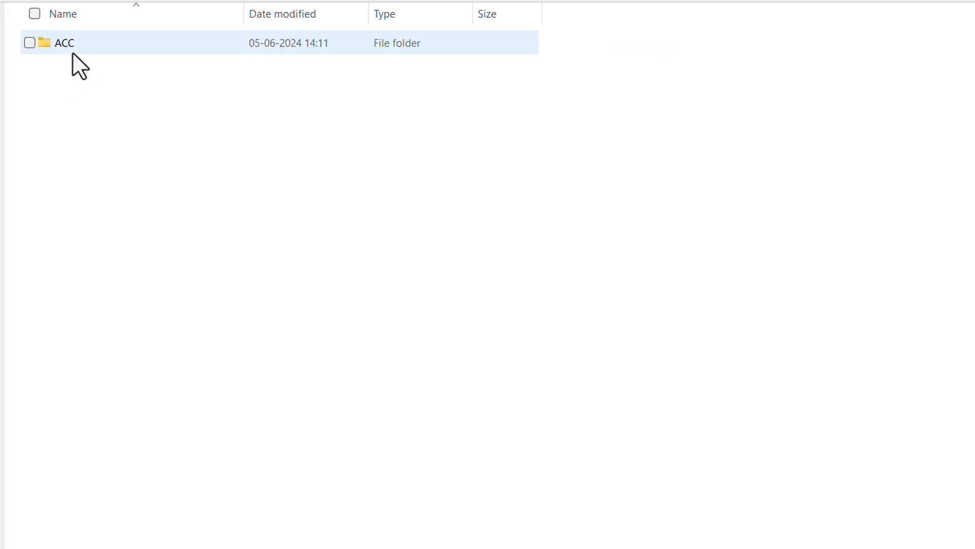
pyautogui.click(73, 54)
pyautogui.doubleClick(72, 53)
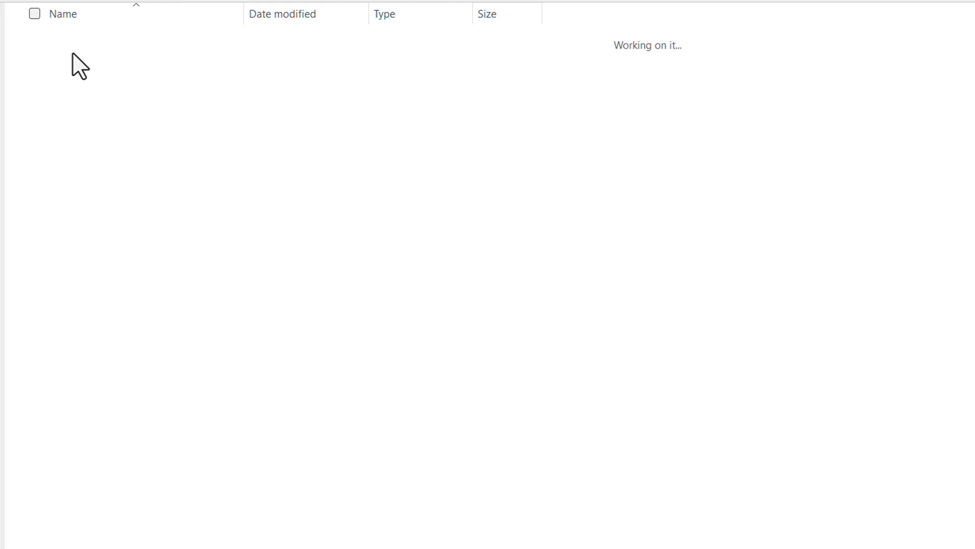
pyautogui.click(83, 100)
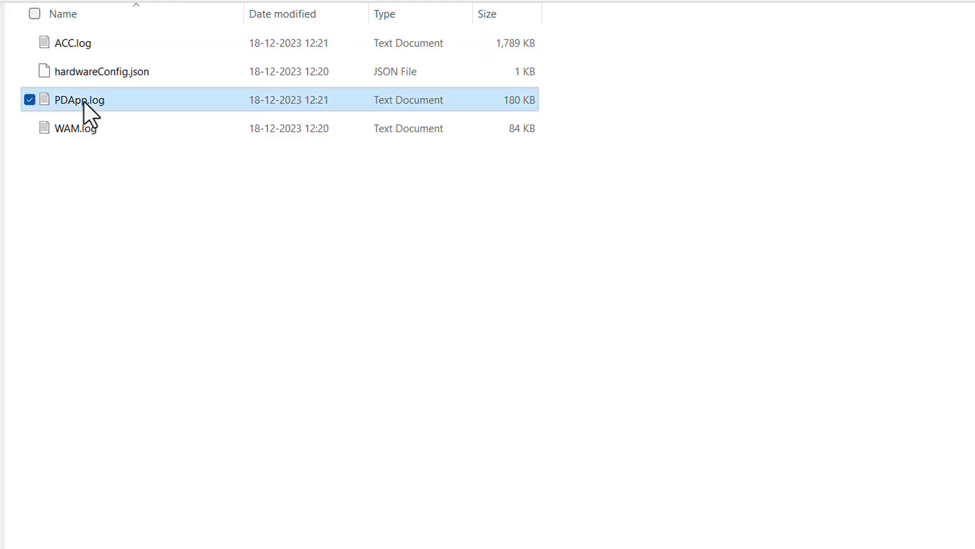
pyautogui.doubleClick(83, 99)
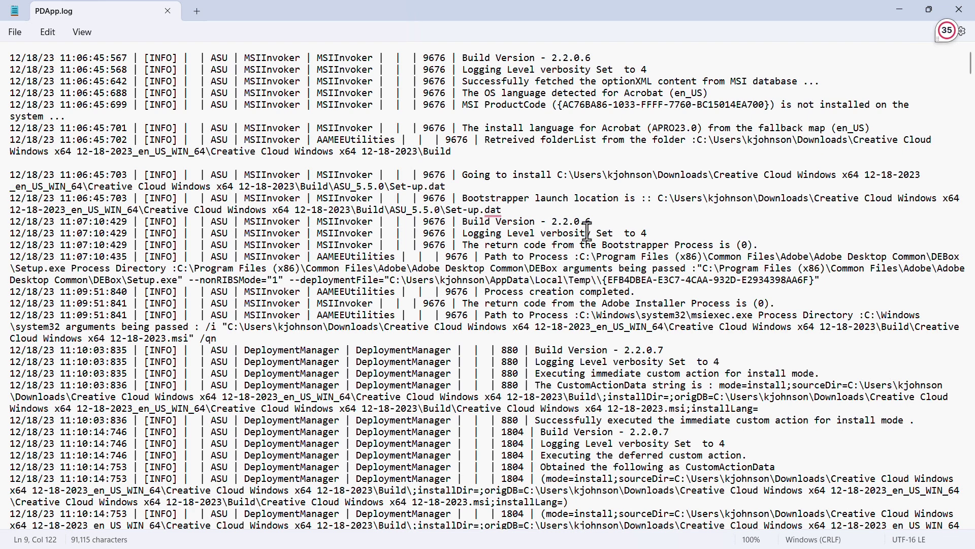
# Search PDApp.log for 'fatal' and step through the 'Operation failed 8 and errorCode 195' entries.
pyautogui.hotkey('ctrl', 'f')
pyautogui.write('fatal')
pyautogui.press('Return')
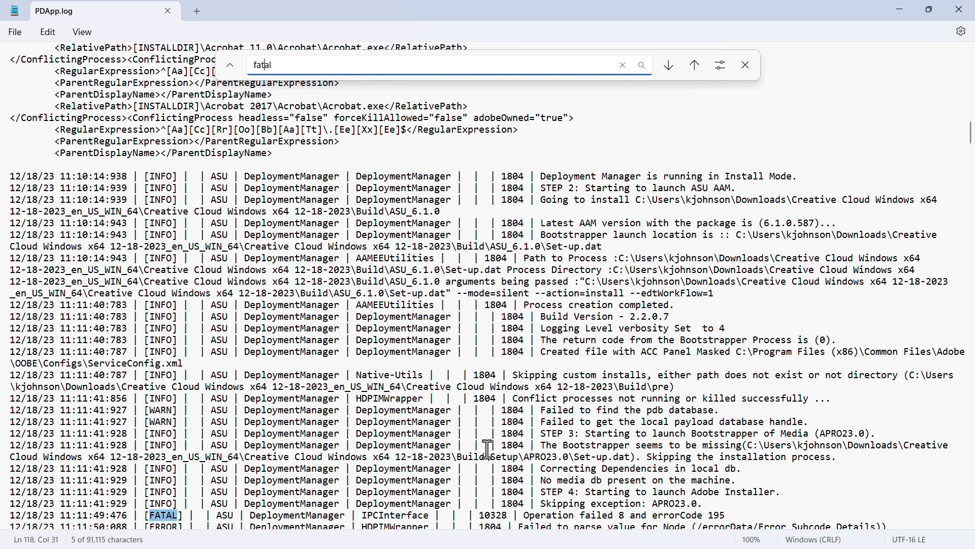
pyautogui.scroll(-2, 487, 449)
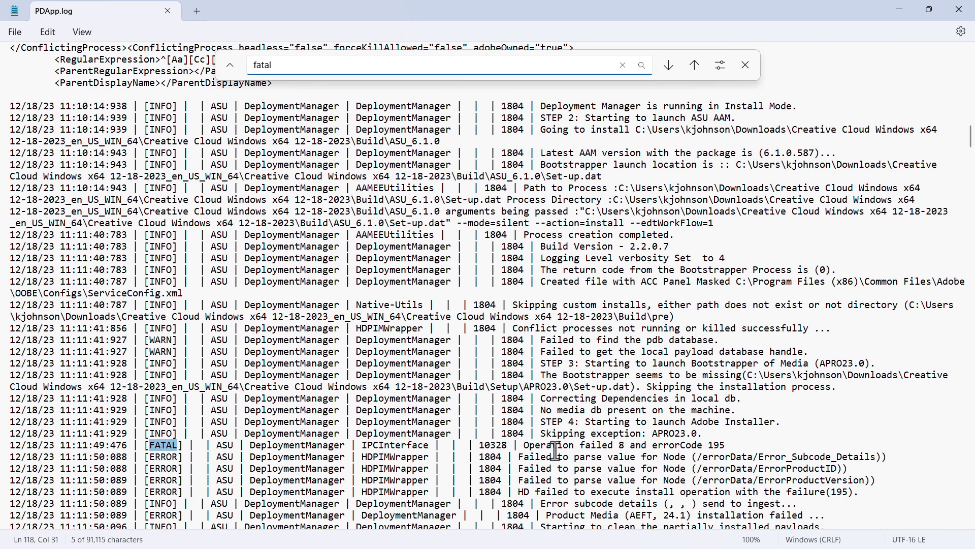
pyautogui.moveTo(523, 445); pyautogui.dragTo(701, 447)
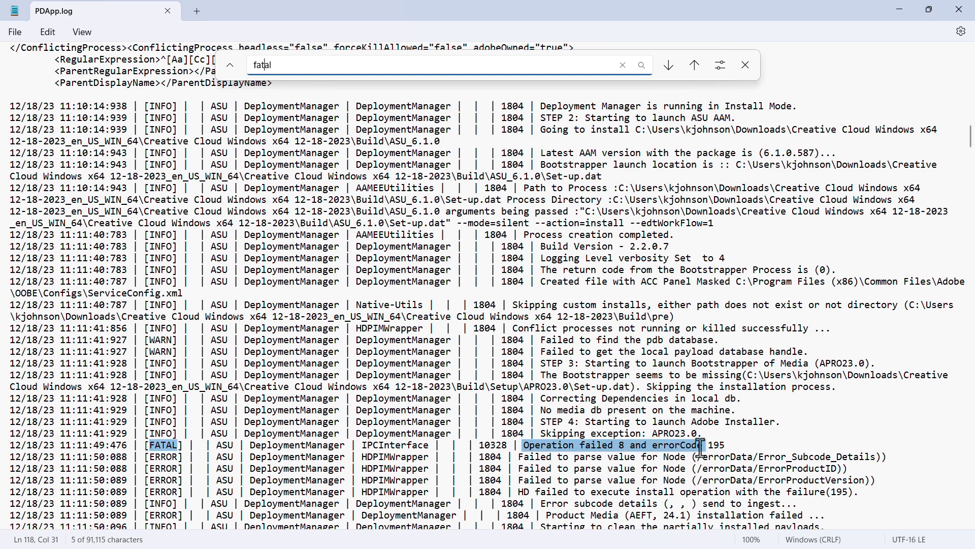
pyautogui.press('F3')
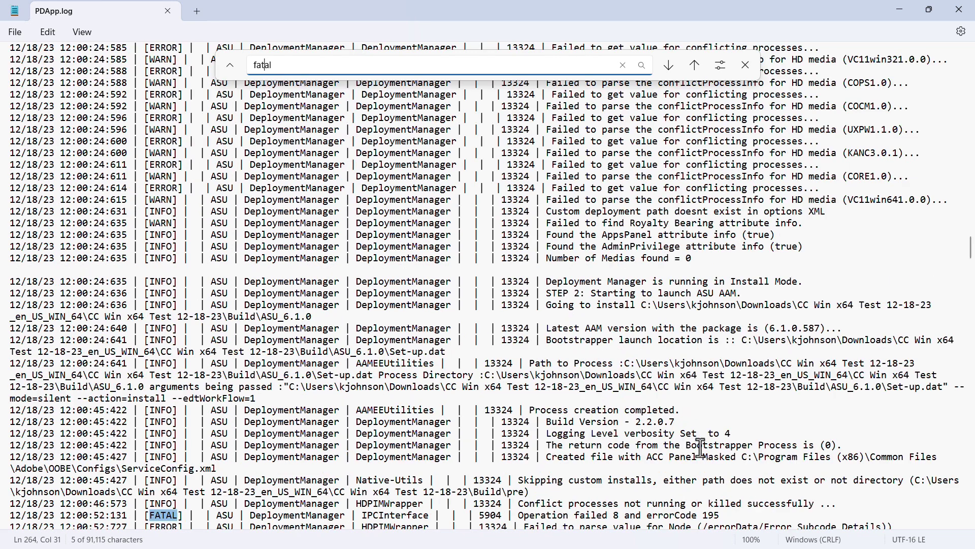
pyautogui.press('F3')
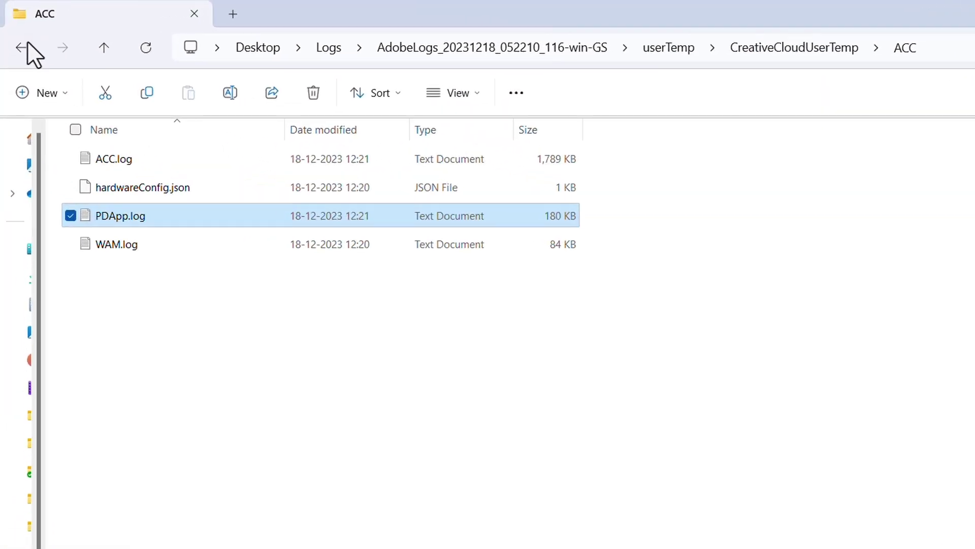
# Go back up to the AdobeLogs folder and open its InstallerLogs subfolder.
pyautogui.click(19, 48)
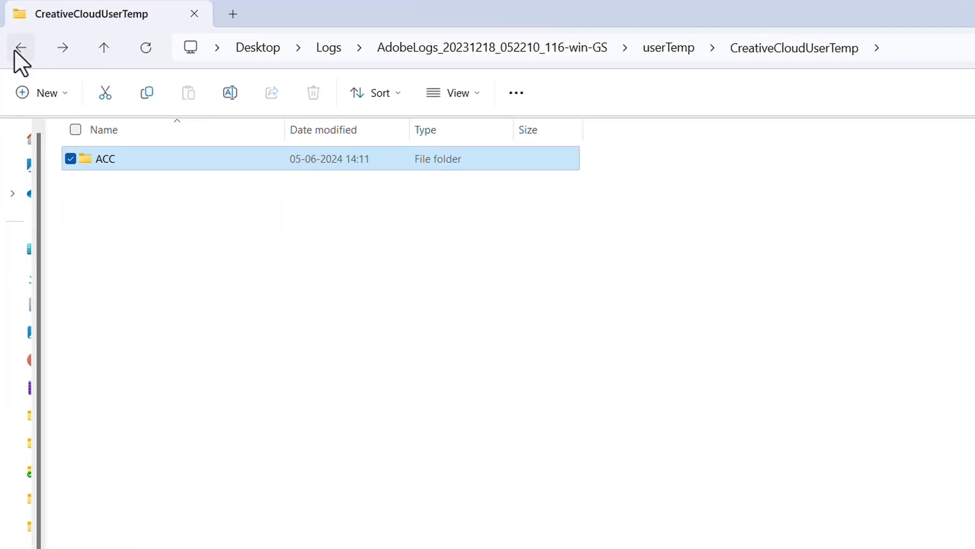
pyautogui.click(15, 49)
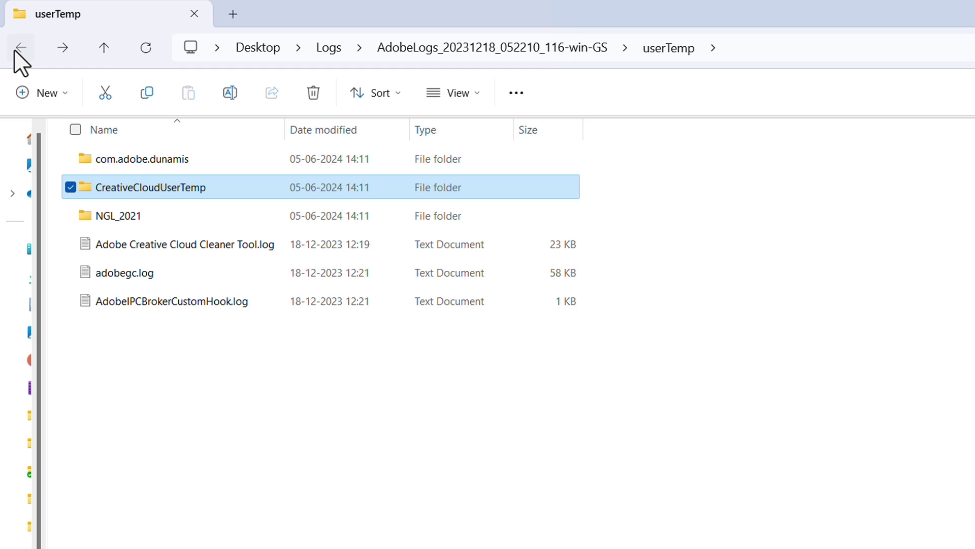
pyautogui.click(15, 49)
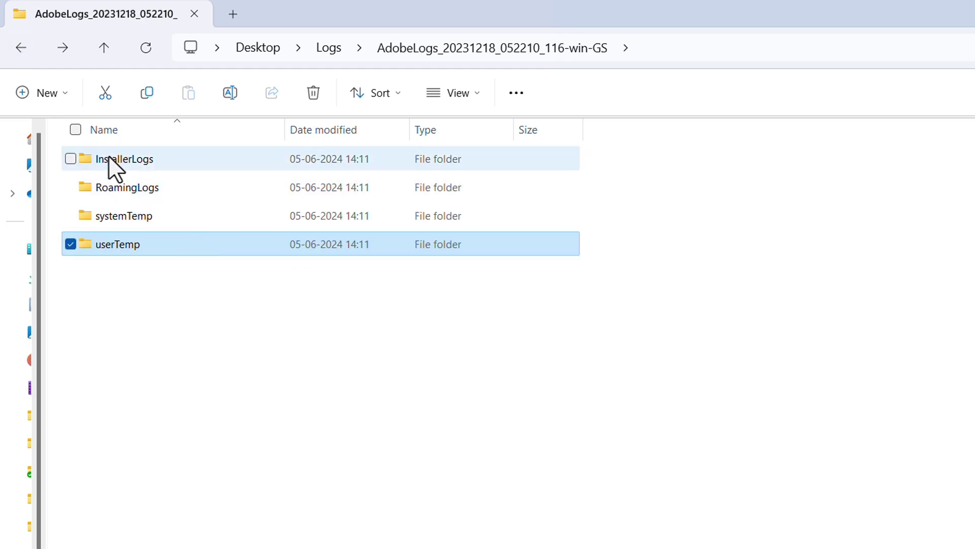
pyautogui.doubleClick(108, 154)
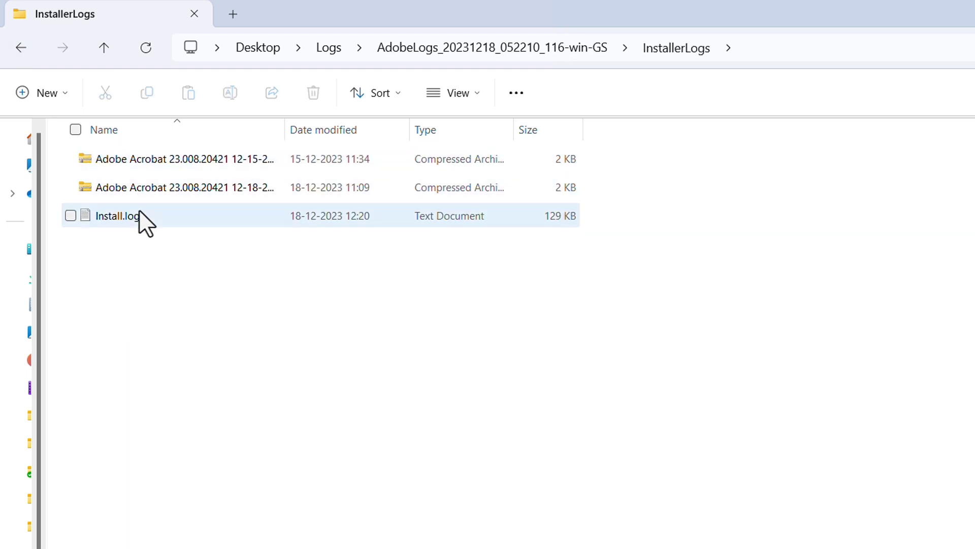
# Open Install.log and search it for 'fatal' entries.
pyautogui.doubleClick(139, 210)
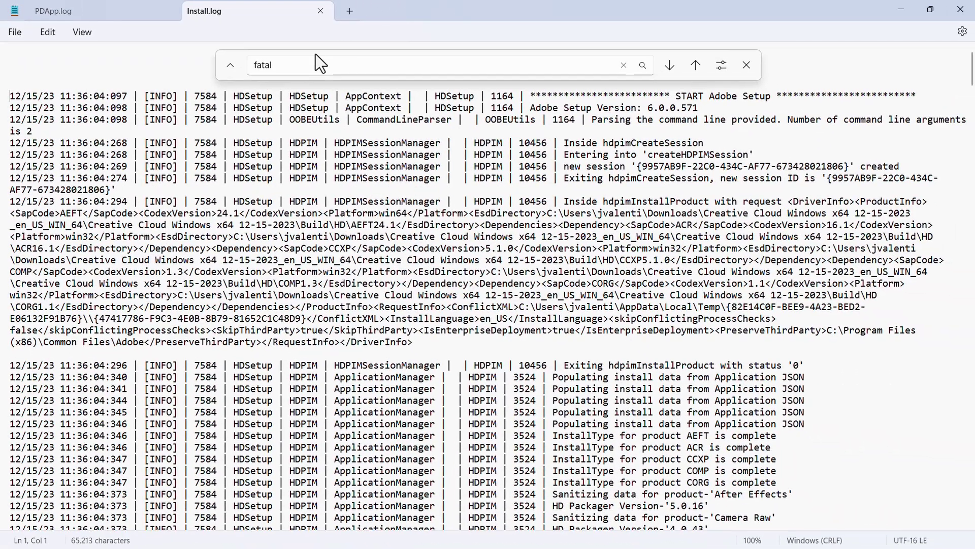
pyautogui.click(316, 56)
pyautogui.press('Return')
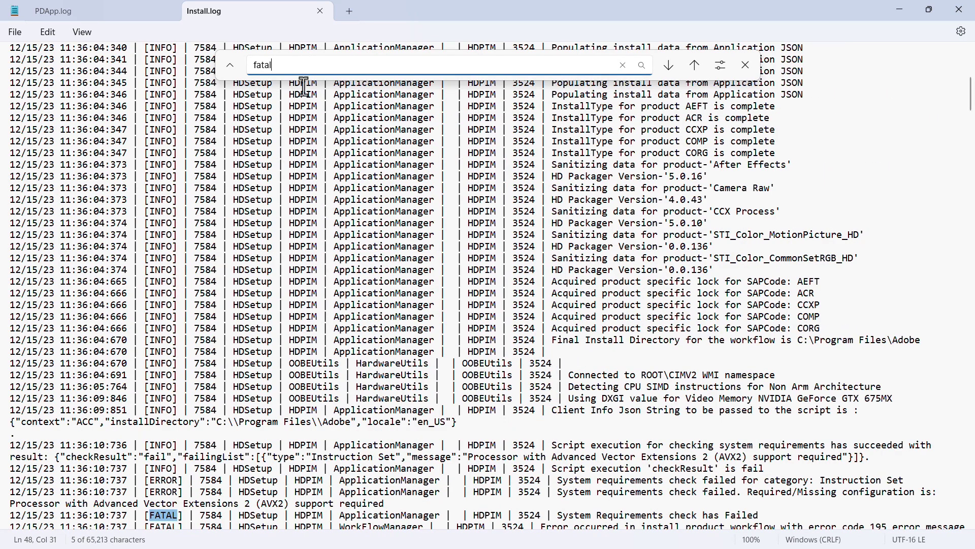
pyautogui.scroll(-4, 303, 87)
pyautogui.moveTo(557, 375); pyautogui.dragTo(759, 375)
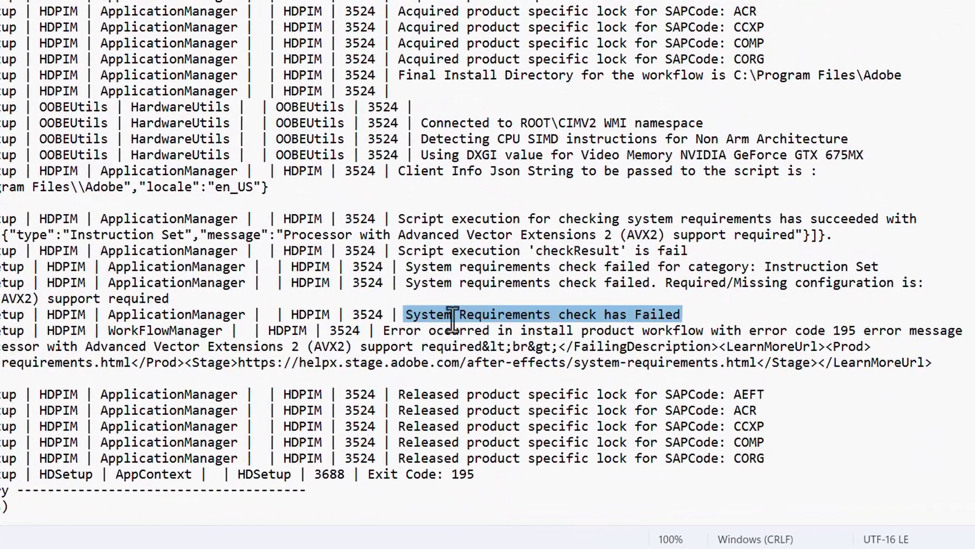
# Highlight the error code 195 line, its help page URL, and the system requirements path.
pyautogui.click(630, 320)
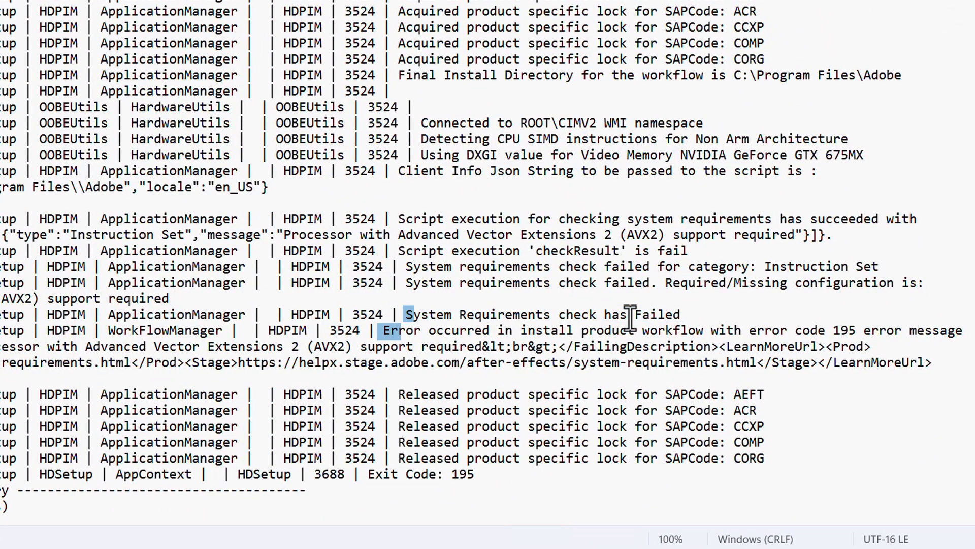
pyautogui.tripleClick(630, 323)
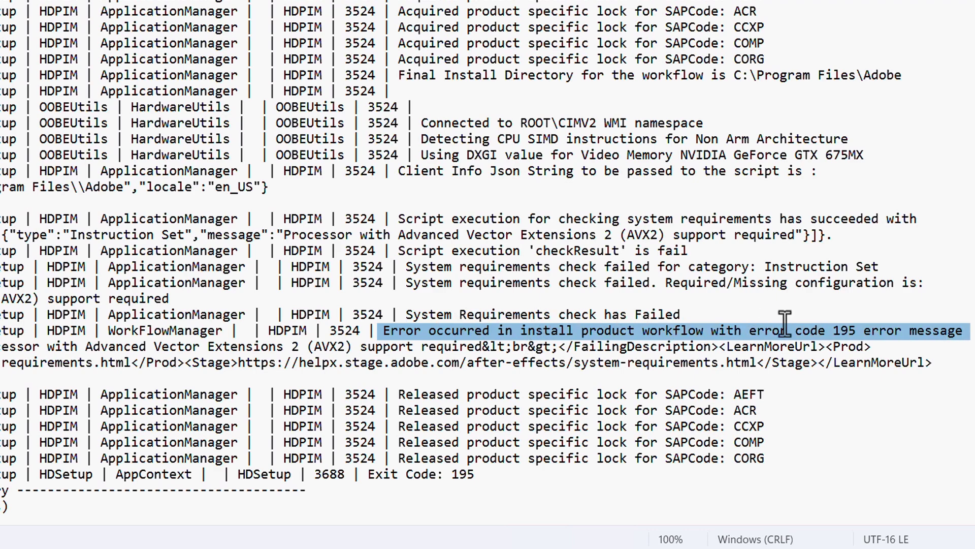
pyautogui.click(846, 335)
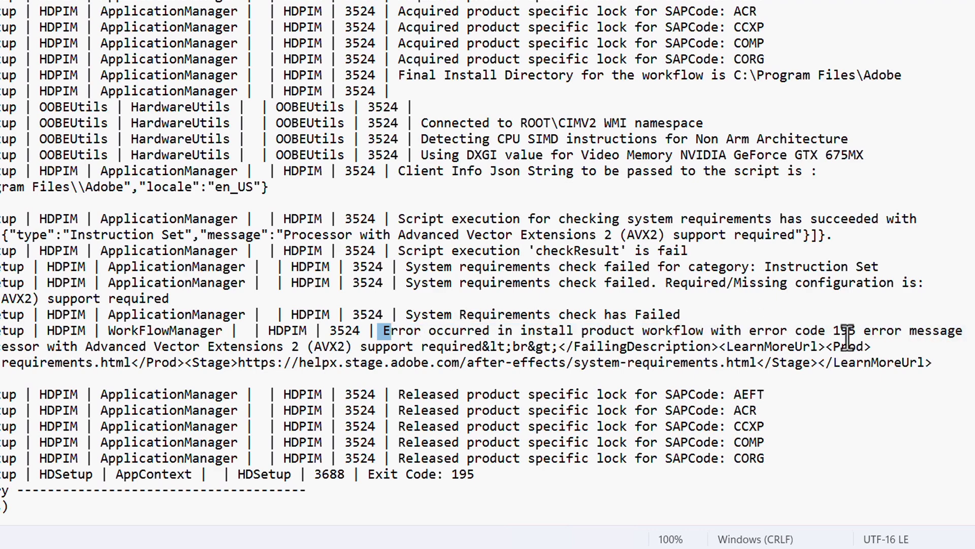
pyautogui.moveTo(237, 362); pyautogui.dragTo(763, 363)
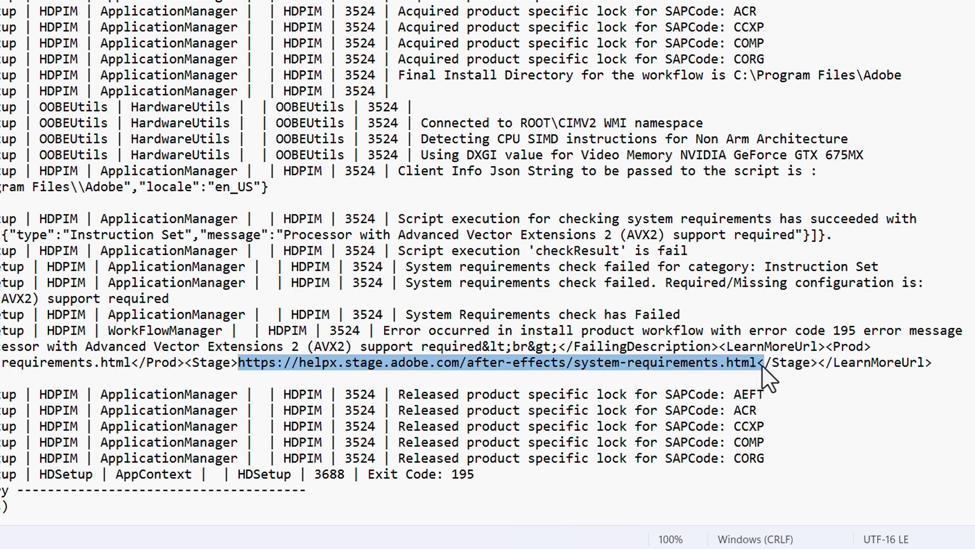
pyautogui.click(471, 367)
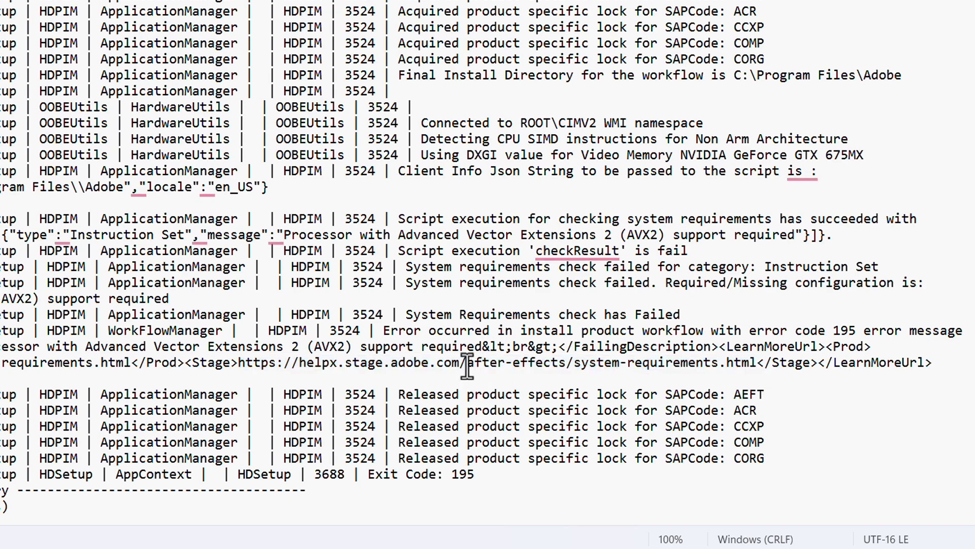
pyautogui.hotkey('shift', 'End')
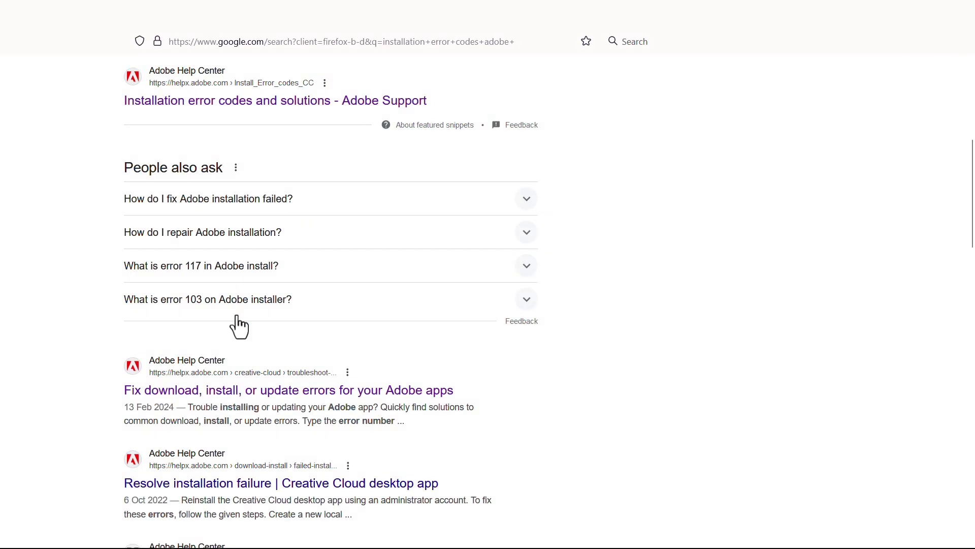
# Look up error 195 on the Fix install errors page to read its system requirements solution.
pyautogui.click(178, 394)
pyautogui.click(257, 280)
pyautogui.write('195')
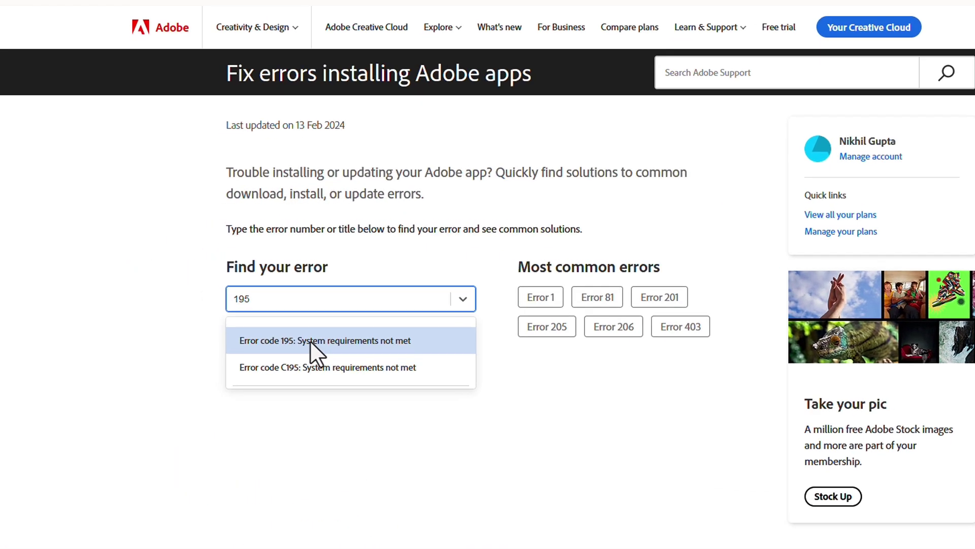
pyautogui.click(309, 341)
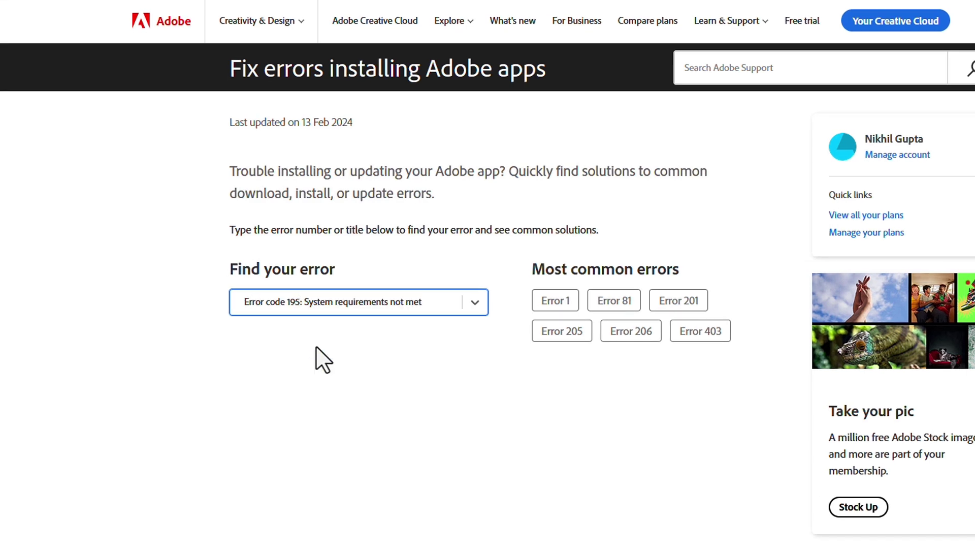
pyautogui.scroll(-6, 442, 436)
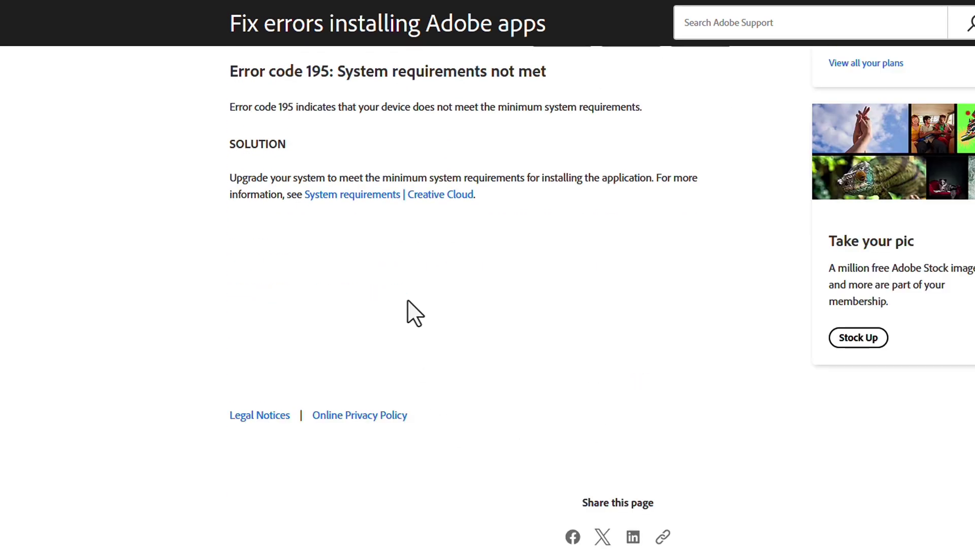
pyautogui.scroll(2, 414, 311)
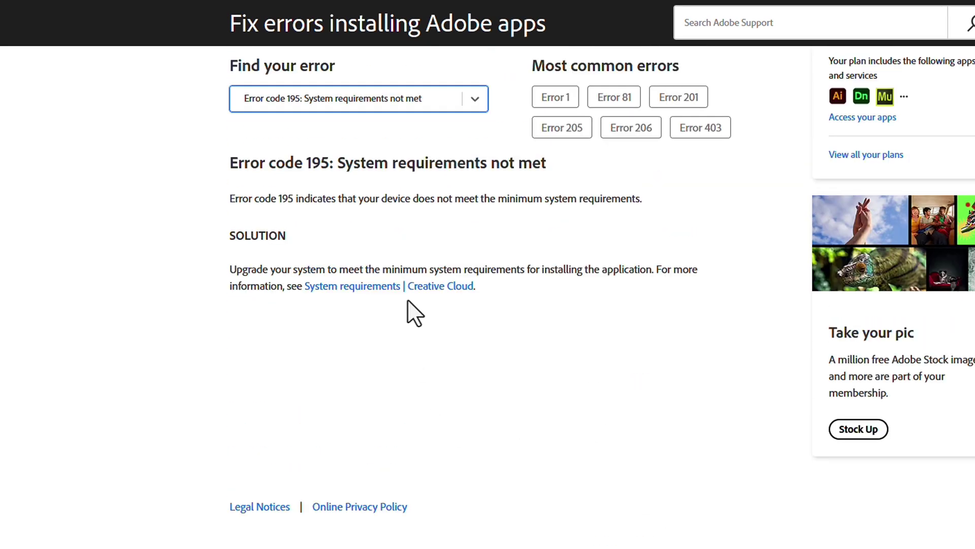